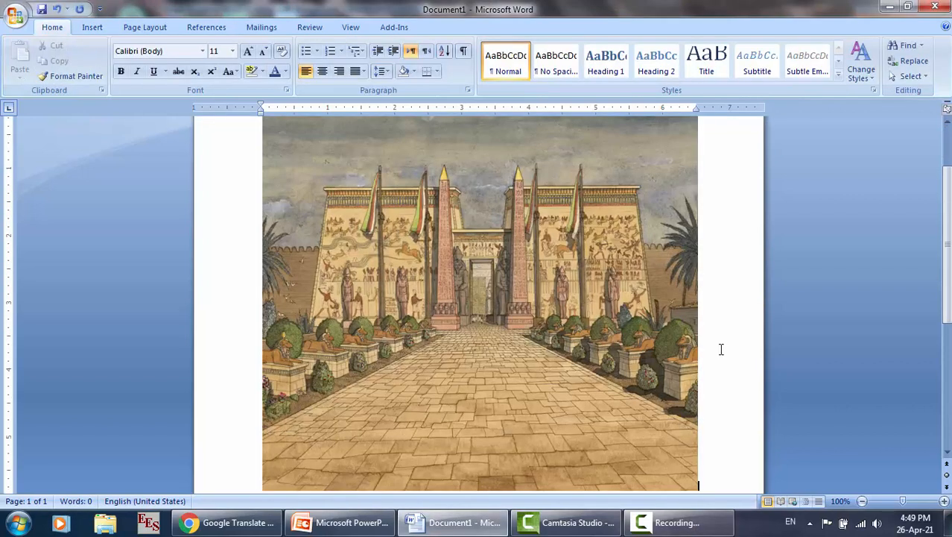
# - Insert the yellow dress PNG from the Desktop into the document
pyautogui.click(93, 28)
pyautogui.click(162, 59)
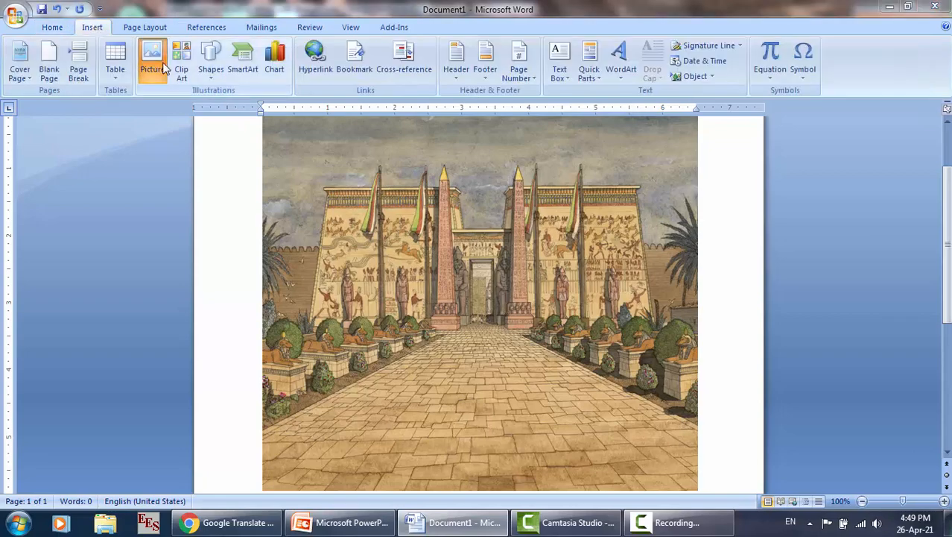
pyautogui.scroll(3, 77, 128)
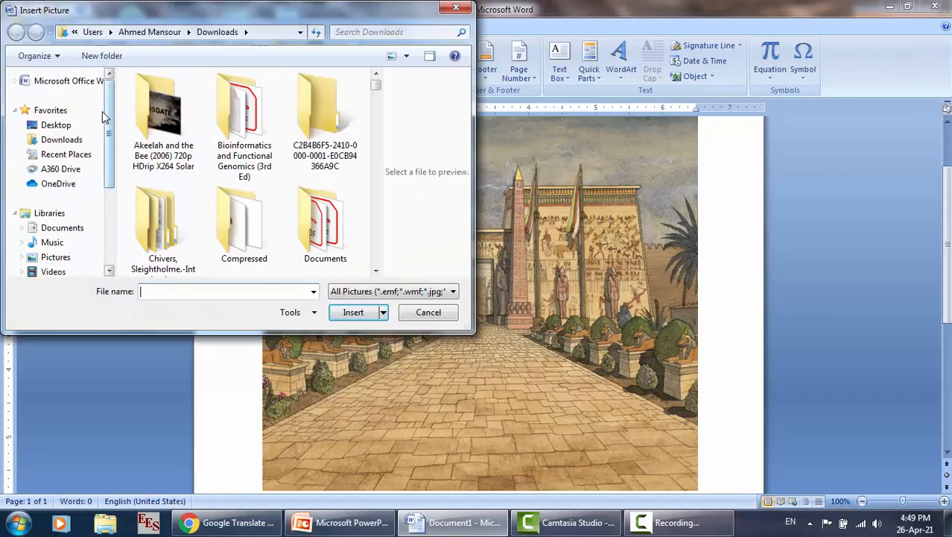
pyautogui.click(56, 125)
pyautogui.scroll(-3, 278, 190)
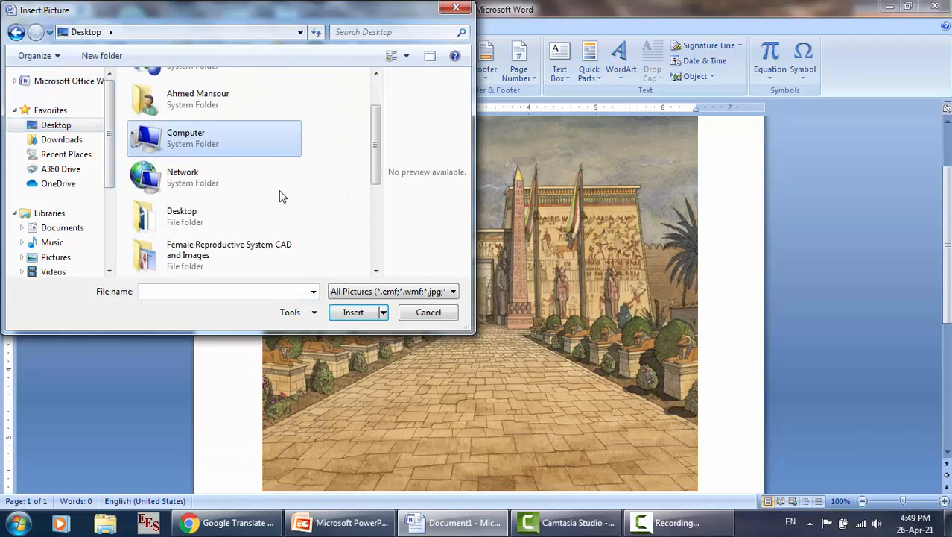
pyautogui.scroll(-2, 279, 190)
pyautogui.scroll(-2, 279, 190)
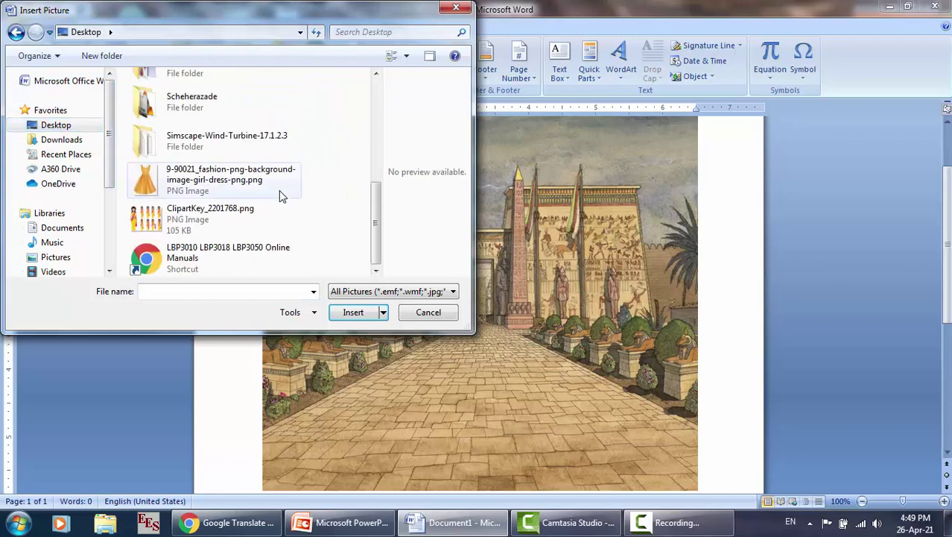
pyautogui.click(211, 189)
pyautogui.doubleClick(211, 189)
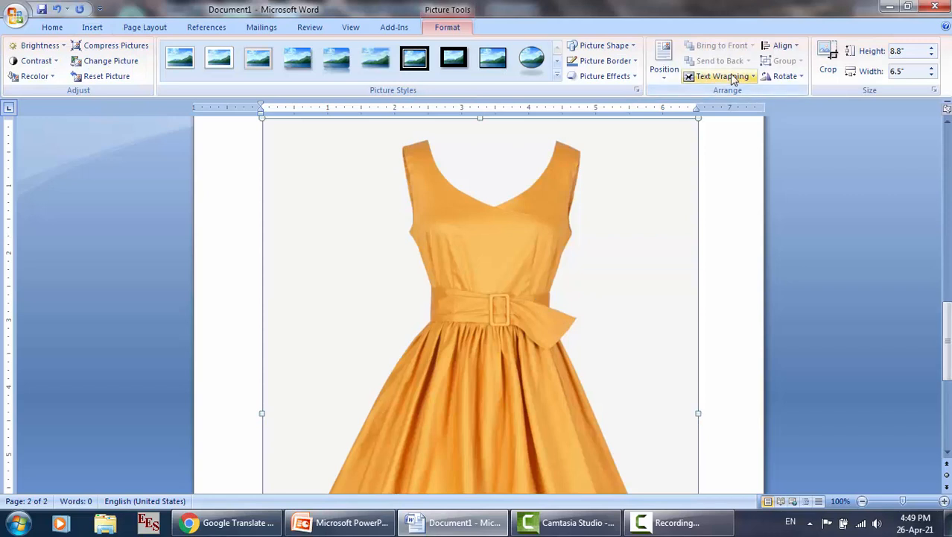
# - Wrap the dress In Front of Text, drop it onto the temple picture's lower left and shrink it
pyautogui.click(721, 76)
pyautogui.click(728, 156)
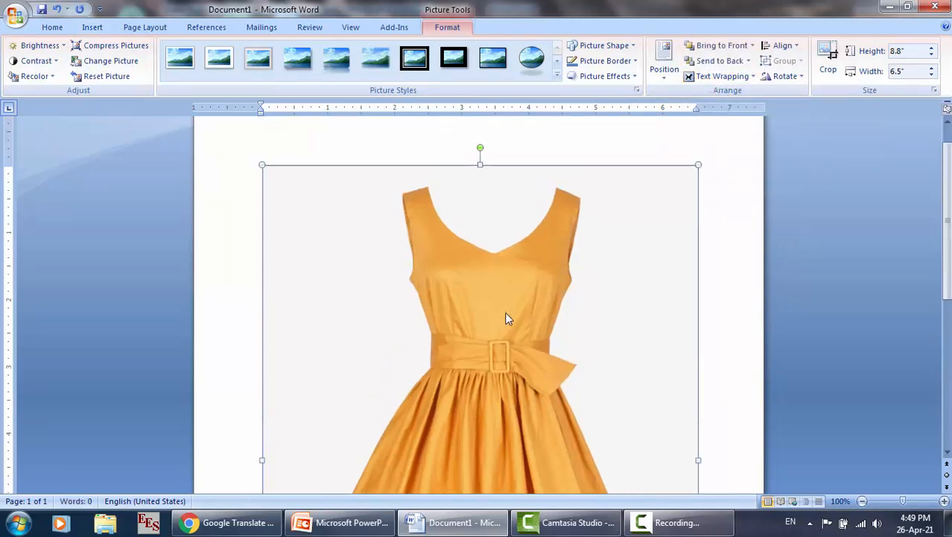
pyautogui.moveTo(492, 335); pyautogui.dragTo(412, 407)
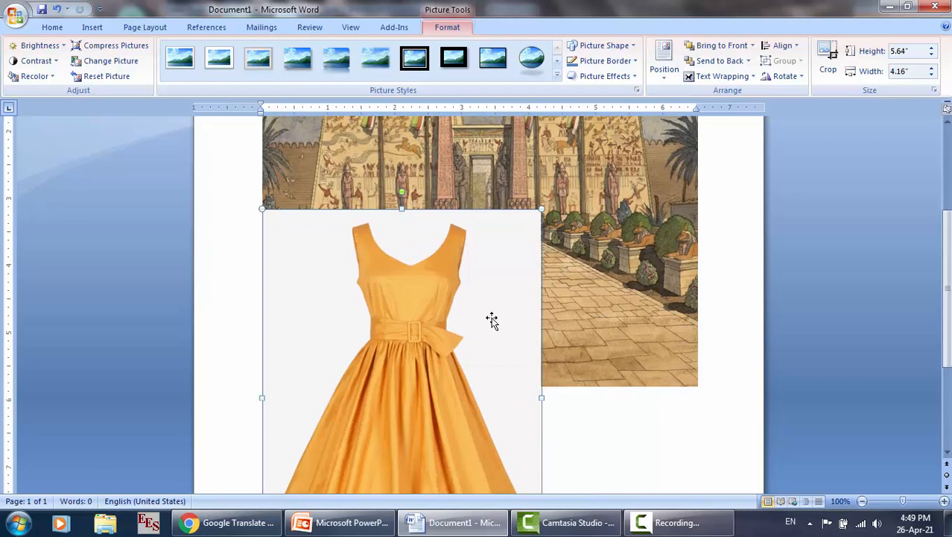
pyautogui.scroll(-3, 491, 316)
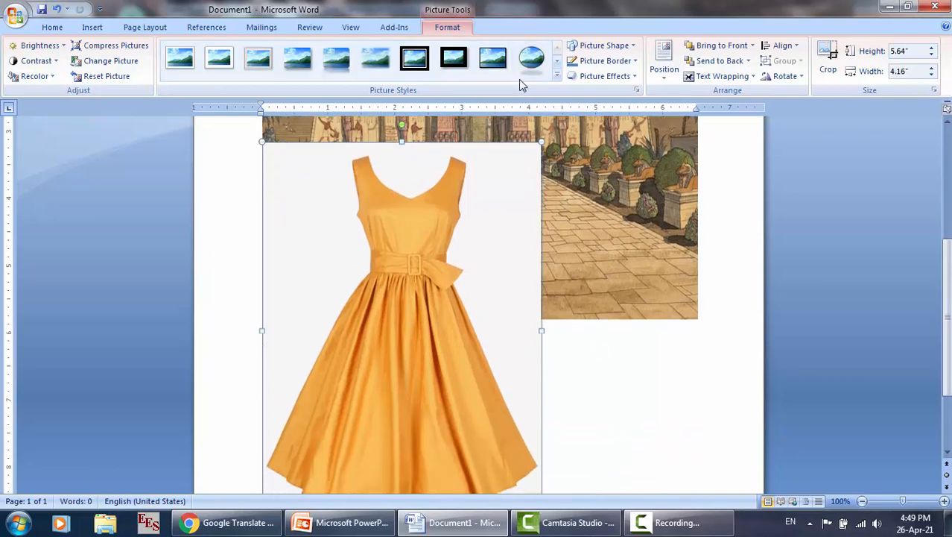
pyautogui.moveTo(447, 149); pyautogui.dragTo(400, 227)
pyautogui.scroll(3, 400, 227)
pyautogui.scroll(3, 400, 227)
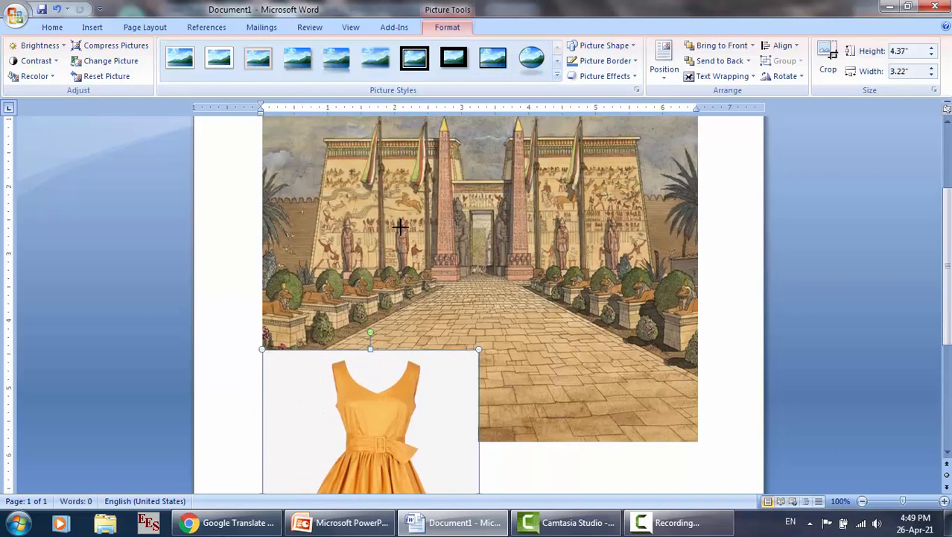
pyautogui.scroll(-1, 427, 428)
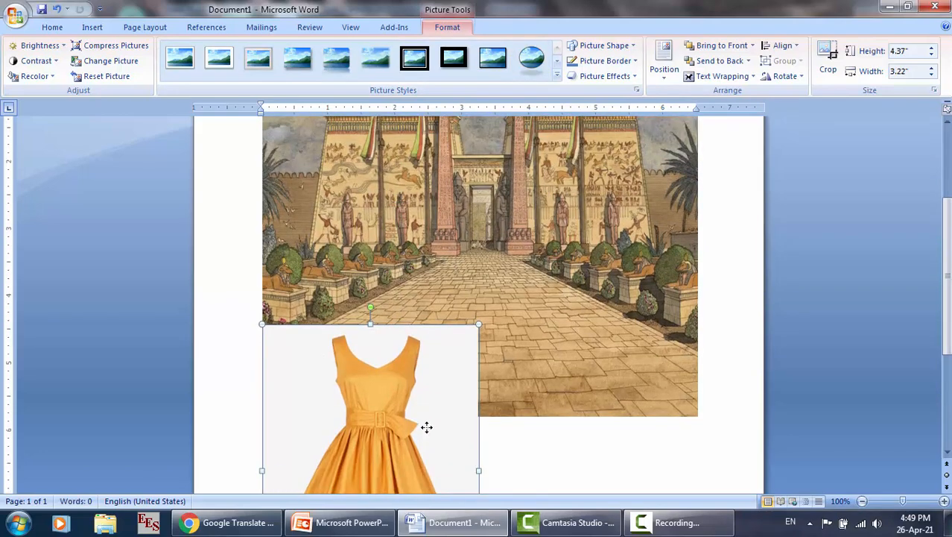
# - Use Recolor > Set Transparent Color to clear the dress's white background
pyautogui.click(33, 77)
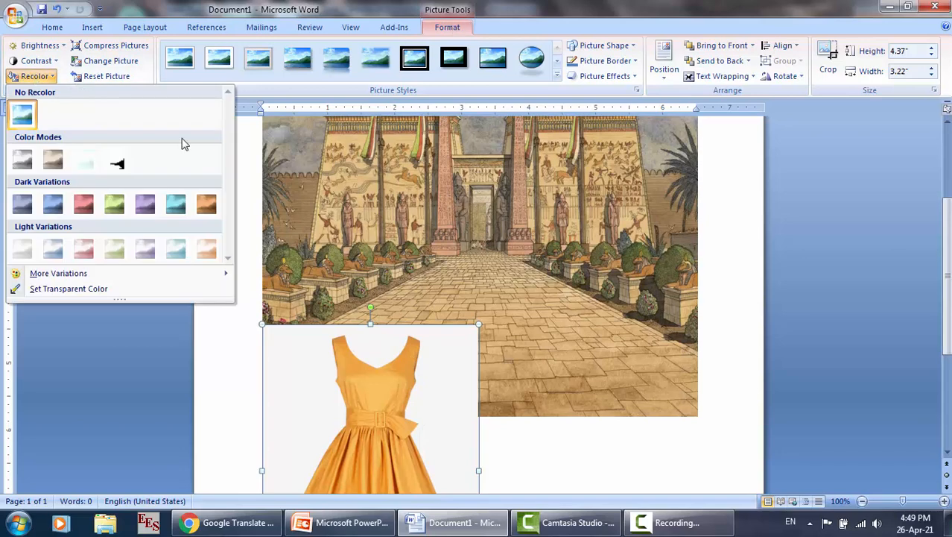
pyautogui.click(69, 288)
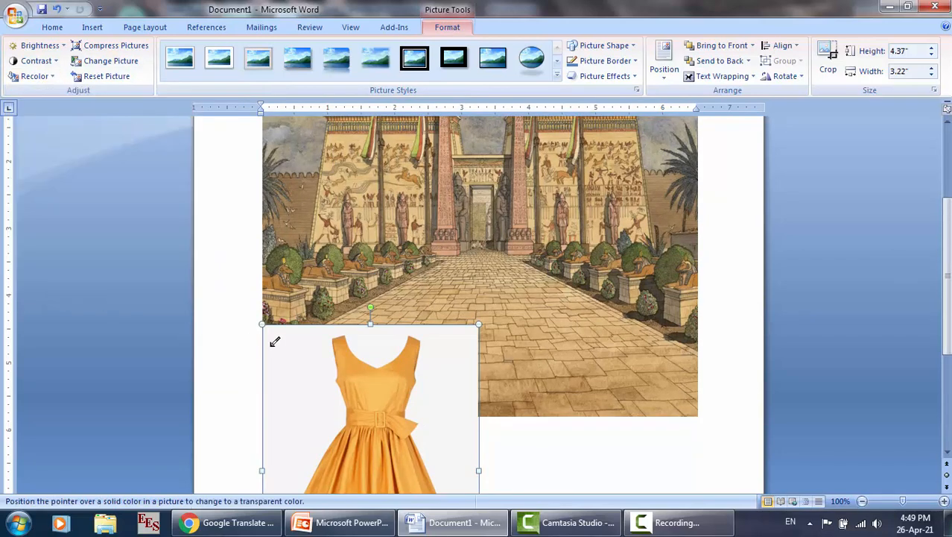
pyautogui.click(304, 382)
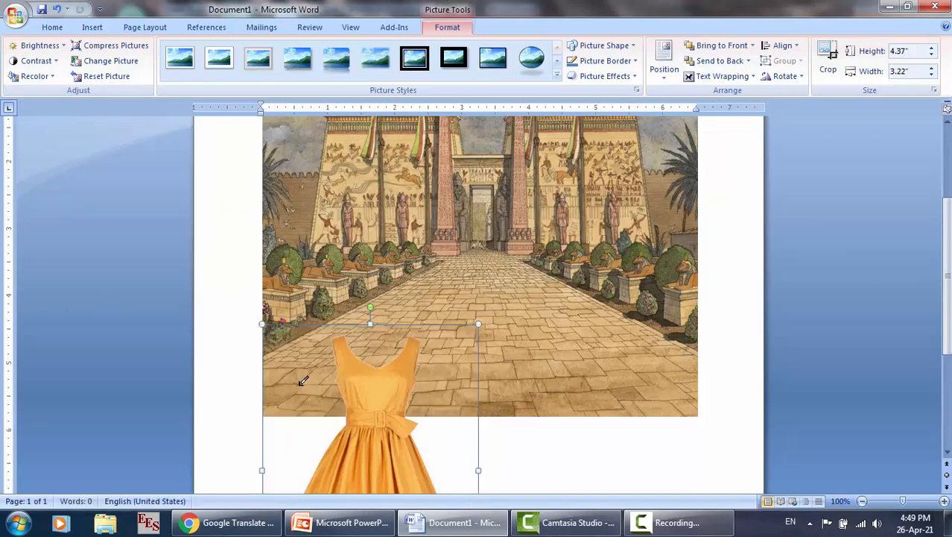
pyautogui.scroll(-2, 546, 452)
# - Move the dress up onto the centre of the temple path
pyautogui.click(546, 453)
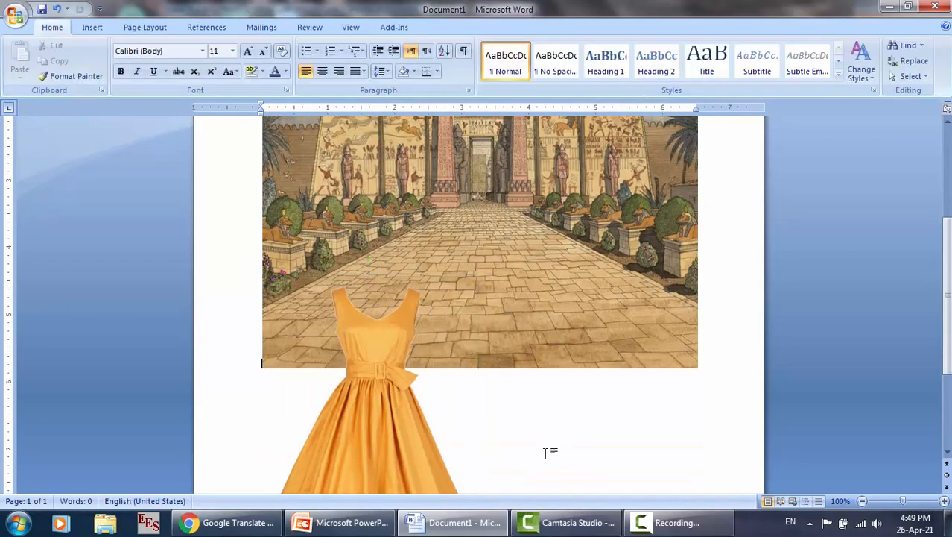
pyautogui.click(366, 427)
pyautogui.moveTo(366, 427); pyautogui.dragTo(424, 303)
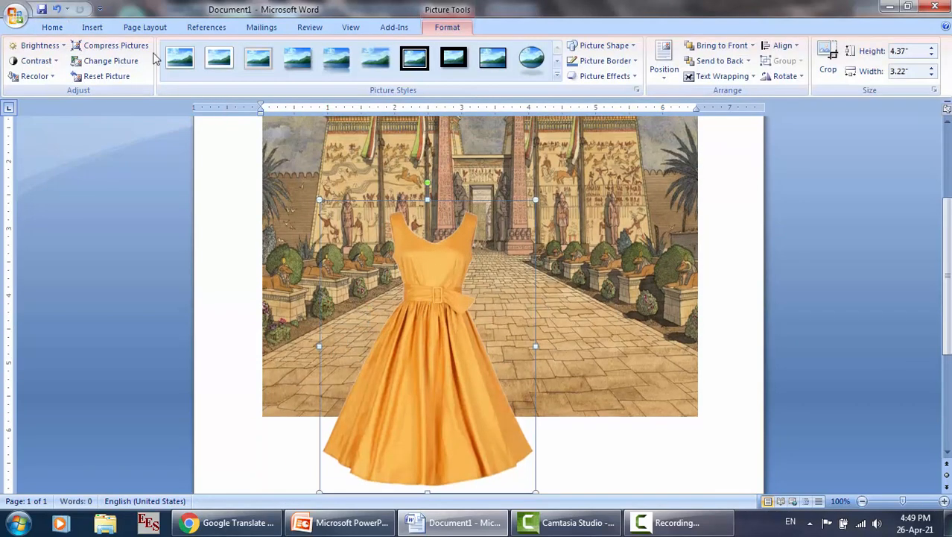
# - Insert the ClipartKey PNG sheet of sari women from the Desktop
pyautogui.click(92, 27)
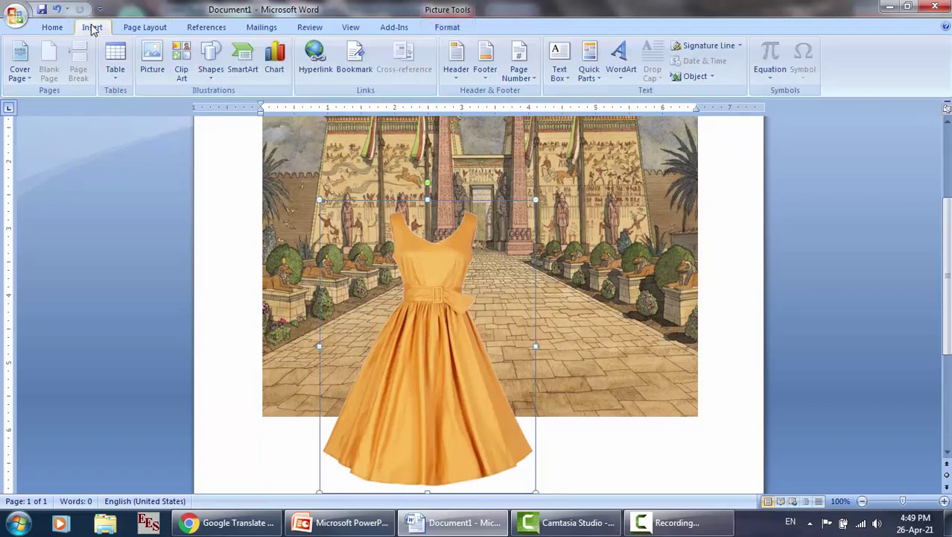
pyautogui.click(152, 60)
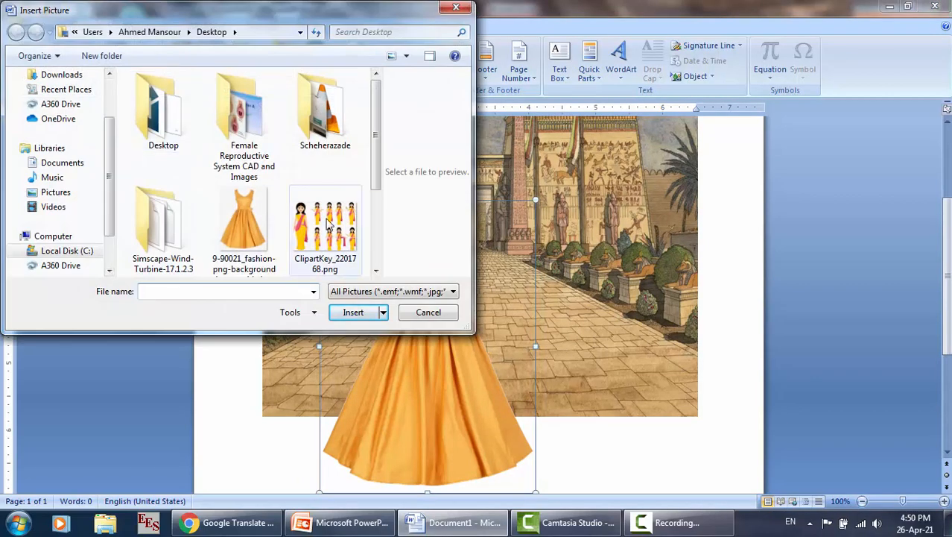
pyautogui.click(327, 226)
pyautogui.doubleClick(328, 226)
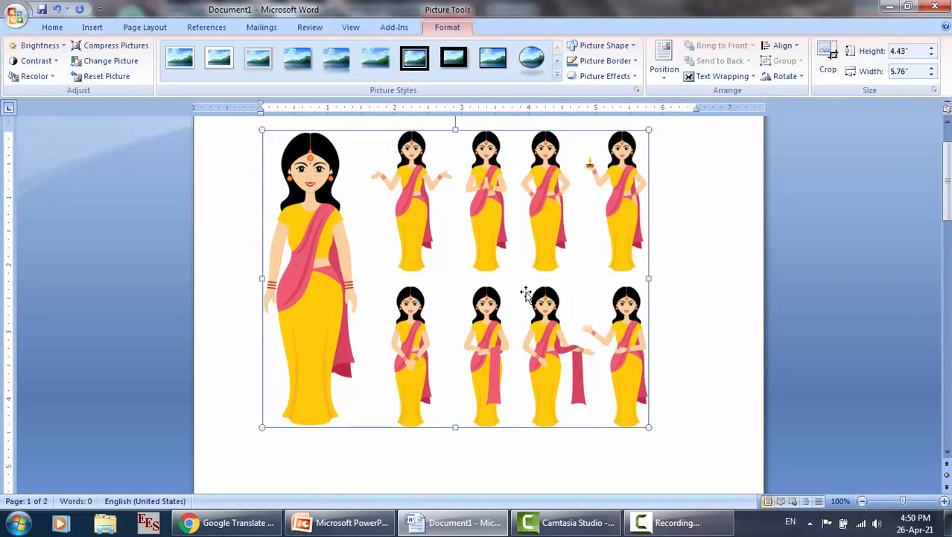
# - Wrap the sari sheet In Front of Text and crop it to the large woman on the left
pyautogui.click(723, 76)
pyautogui.click(733, 157)
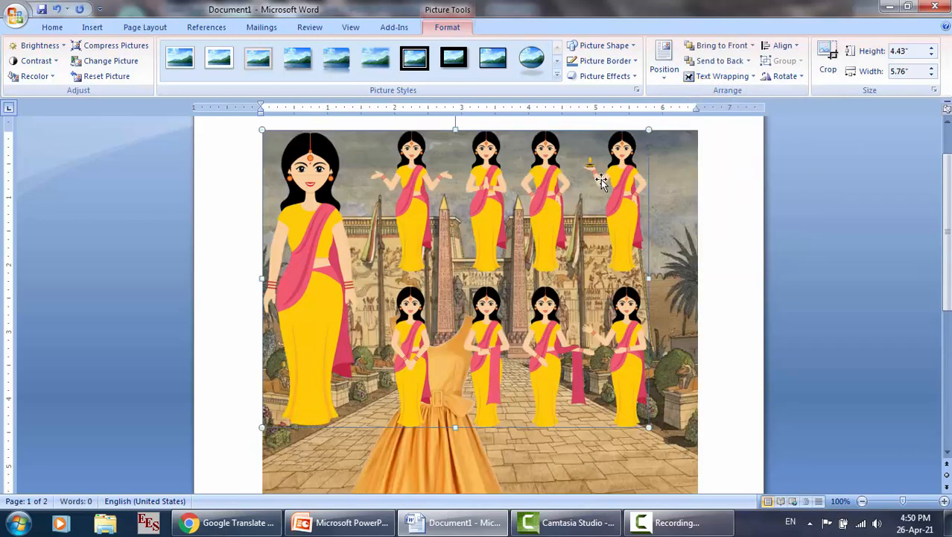
pyautogui.scroll(-3, 605, 183)
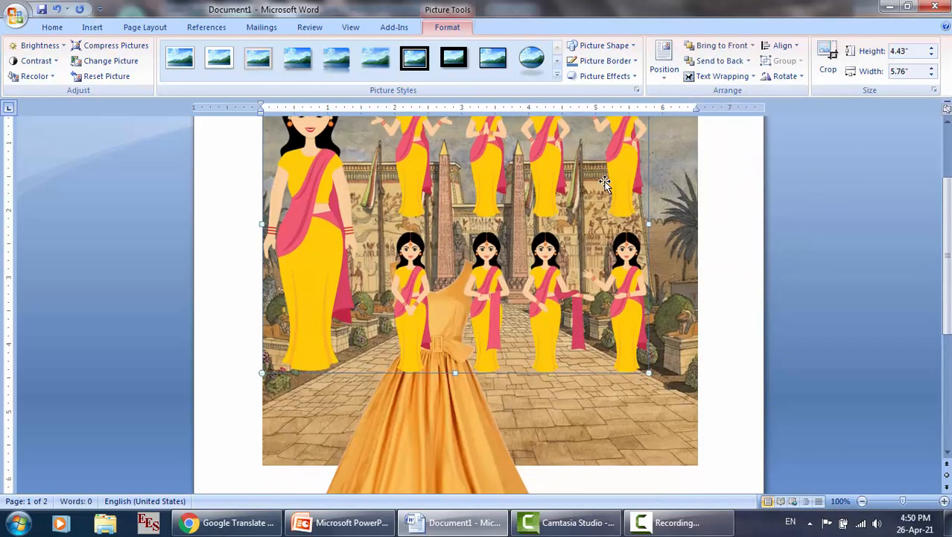
pyautogui.click(828, 60)
pyautogui.moveTo(647, 227); pyautogui.dragTo(368, 235)
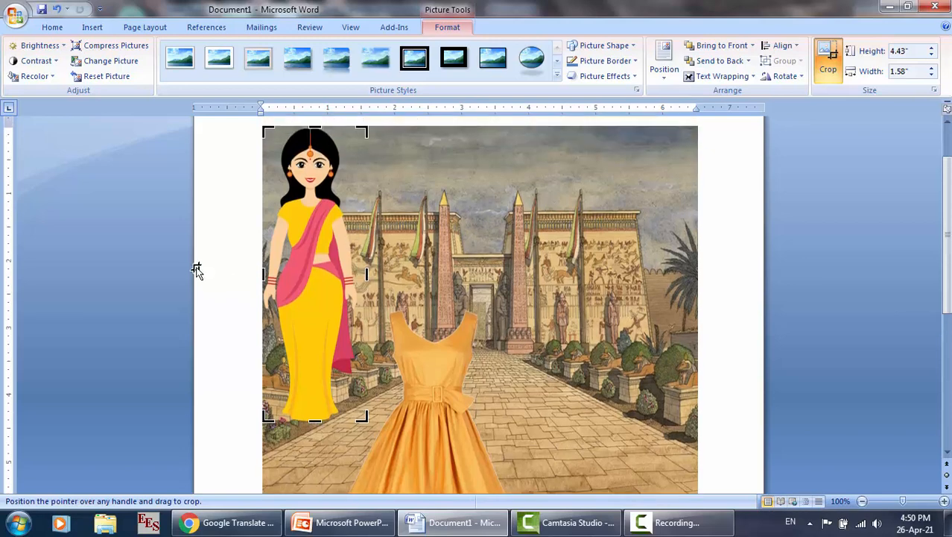
# - Finish cropping and position the sari woman on the centre of the temple path
pyautogui.click(318, 264)
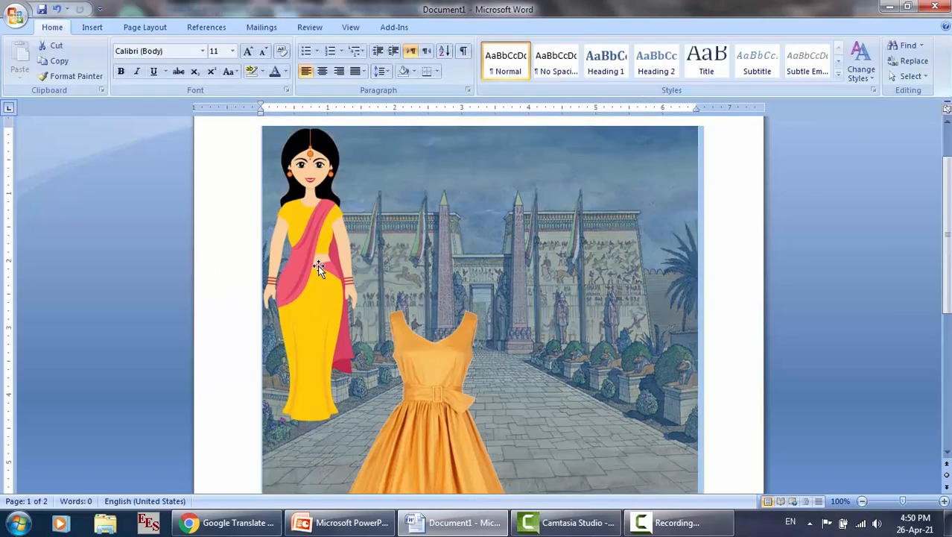
pyautogui.moveTo(317, 265)
pyautogui.mouseDown()
pyautogui.moveTo(479, 310)
pyautogui.moveTo(487, 321)
pyautogui.mouseUp()
pyautogui.scroll(-1, 487, 322)
pyautogui.scroll(-1, 486, 322)
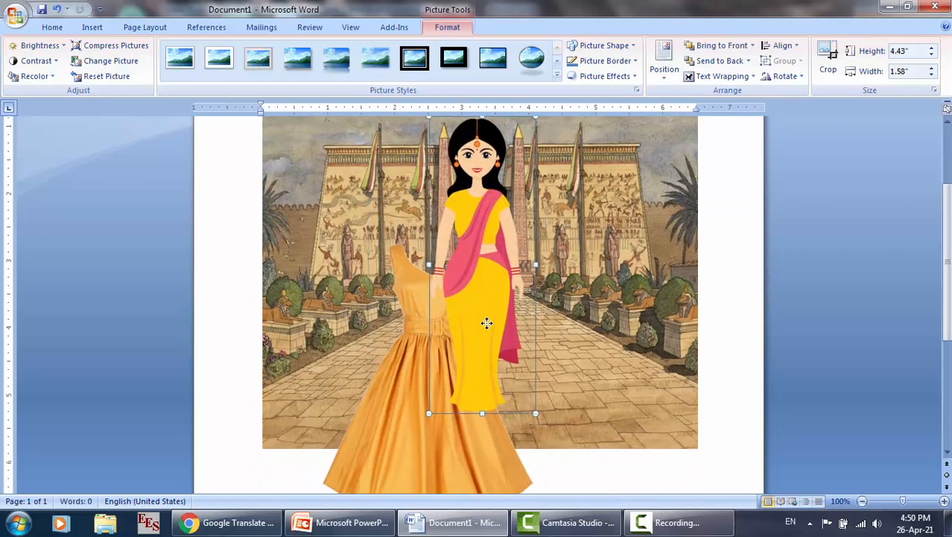
pyautogui.click(626, 262)
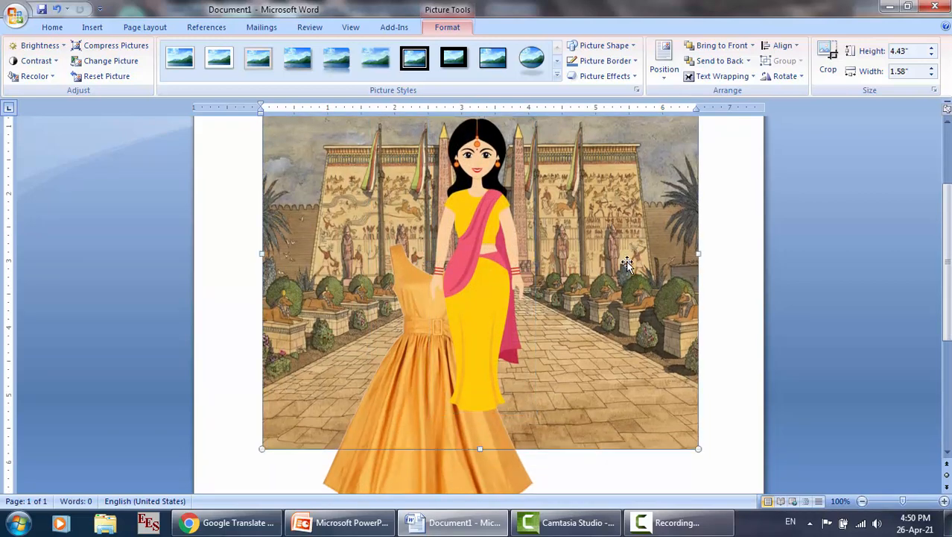
pyautogui.scroll(1, 626, 263)
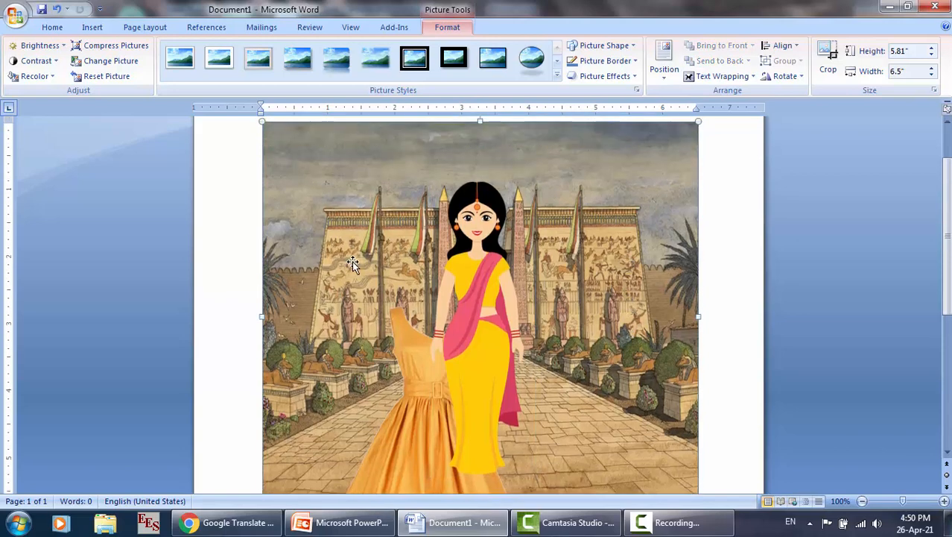
pyautogui.scroll(-1, 585, 275)
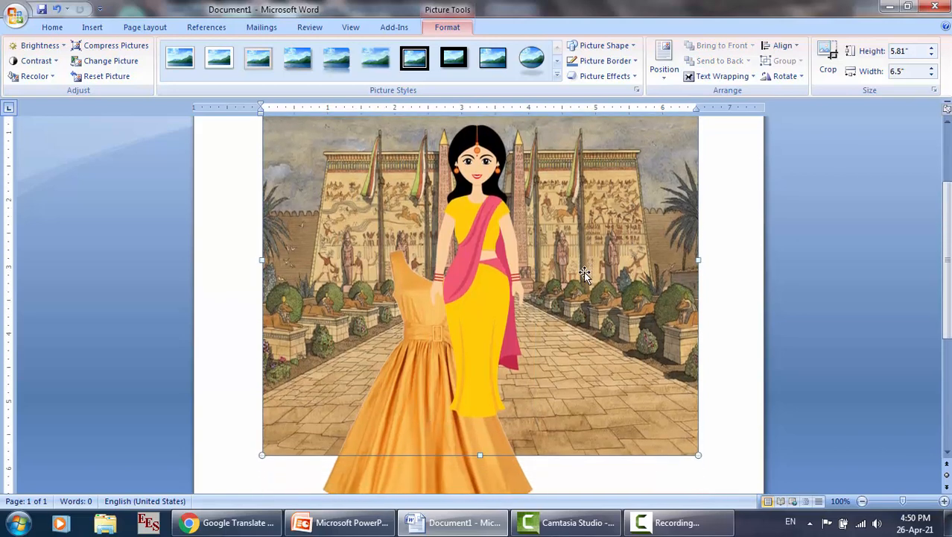
pyautogui.click(492, 245)
pyautogui.moveTo(531, 128); pyautogui.dragTo(526, 151)
pyautogui.moveTo(485, 200); pyautogui.dragTo(492, 201)
# - Try fitting the dress over the woman, then delete it and start inserting another picture
pyautogui.click(418, 330)
pyautogui.moveTo(418, 330); pyautogui.dragTo(467, 267)
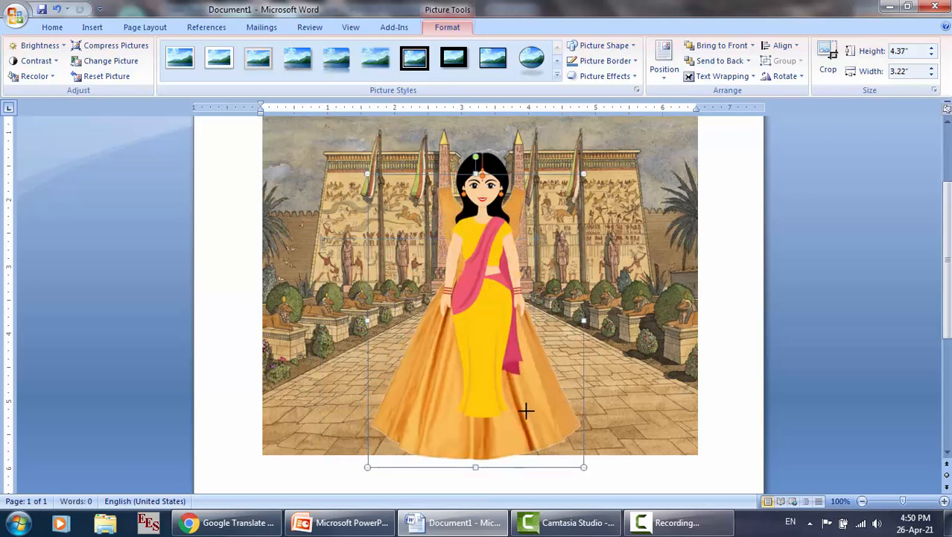
pyautogui.moveTo(521, 408)
pyautogui.mouseDown()
pyautogui.moveTo(503, 382)
pyautogui.moveTo(521, 382)
pyautogui.mouseUp()
pyautogui.moveTo(426, 280); pyautogui.dragTo(464, 312)
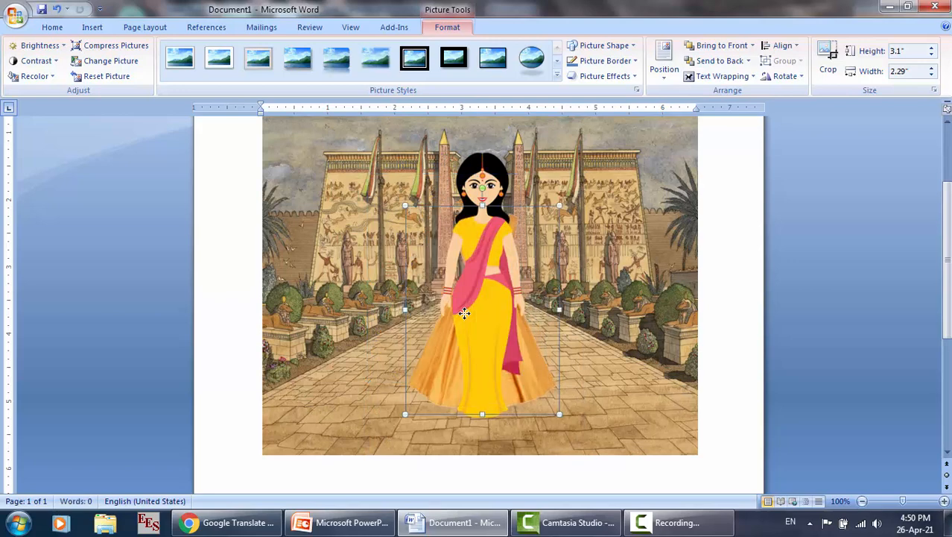
pyautogui.press('Delete')
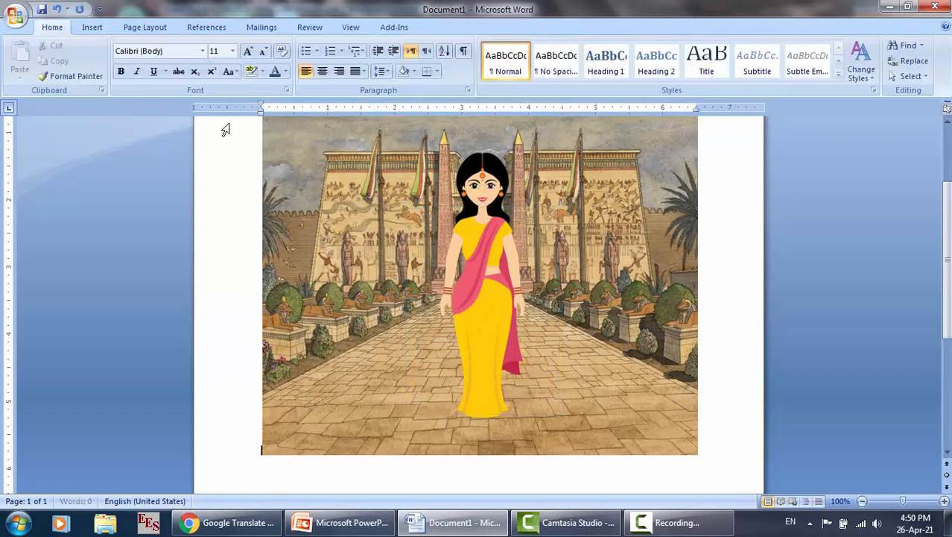
pyautogui.click(92, 26)
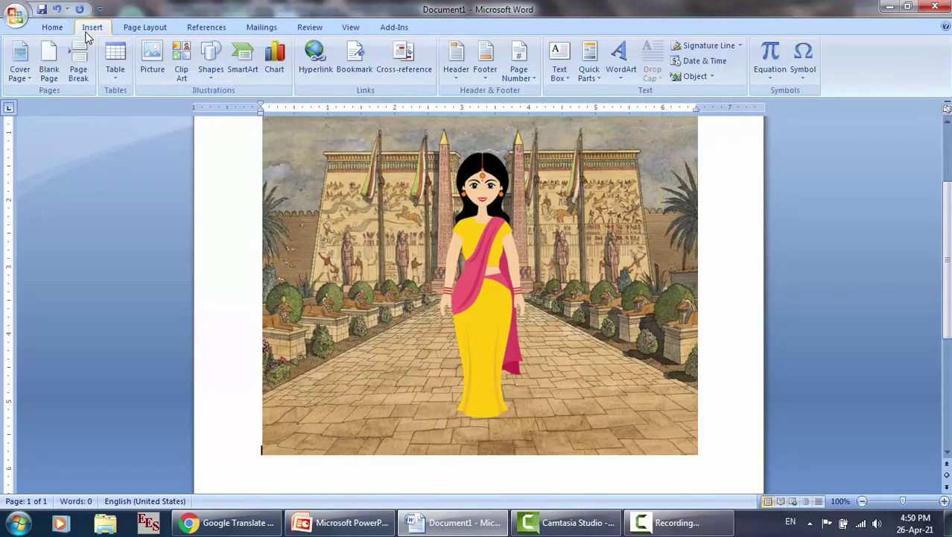
pyautogui.click(153, 64)
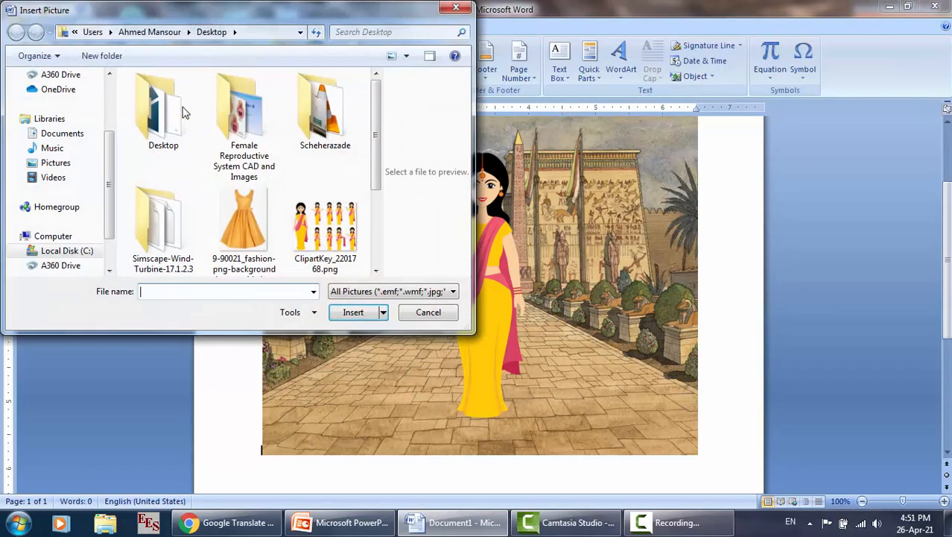
# - Insert the dress picture, wrap it In Front of Text and move it over the temple scene
pyautogui.doubleClick(239, 203)
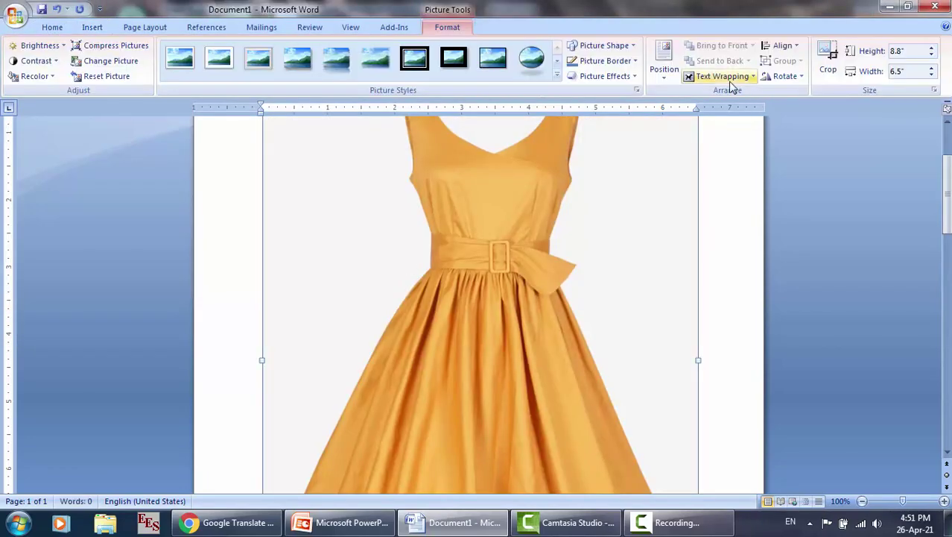
pyautogui.click(734, 84)
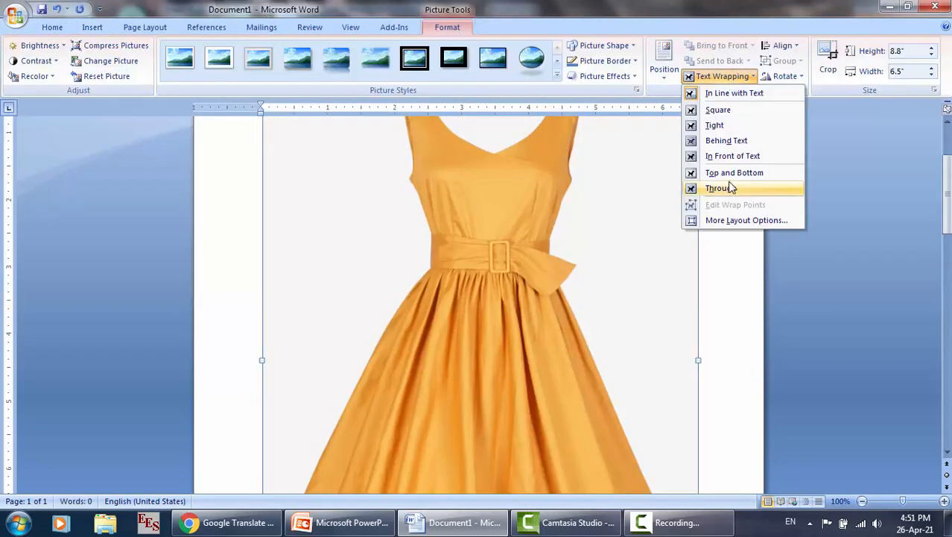
pyautogui.click(729, 157)
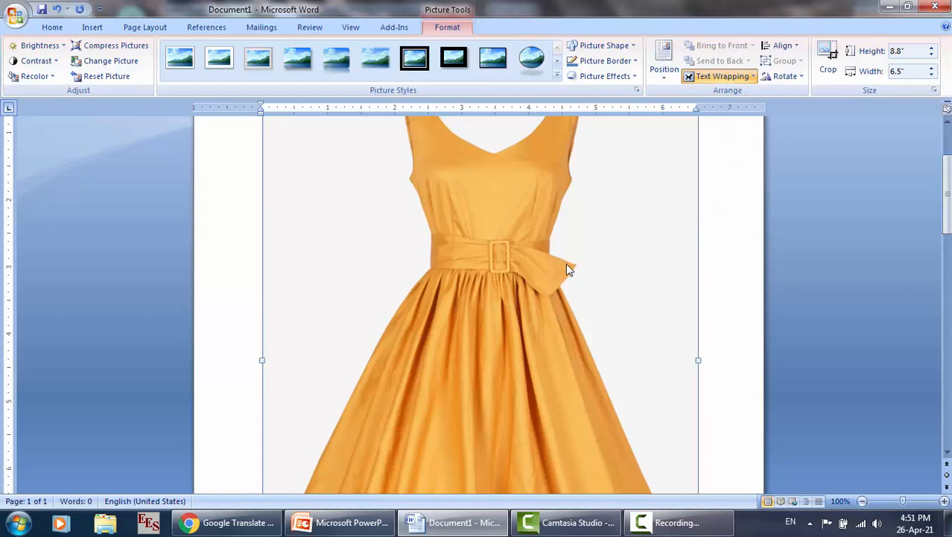
pyautogui.scroll(3, 568, 268)
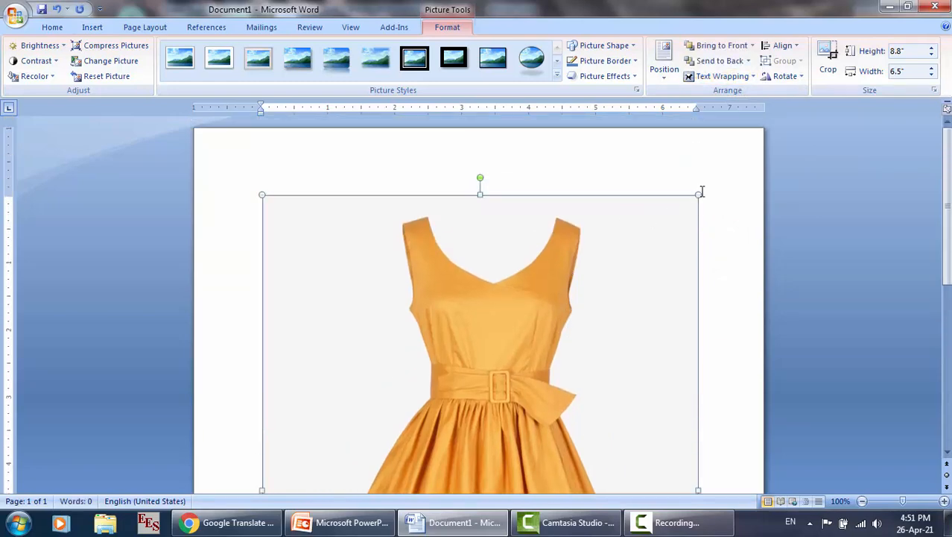
pyautogui.moveTo(594, 285); pyautogui.dragTo(360, 425)
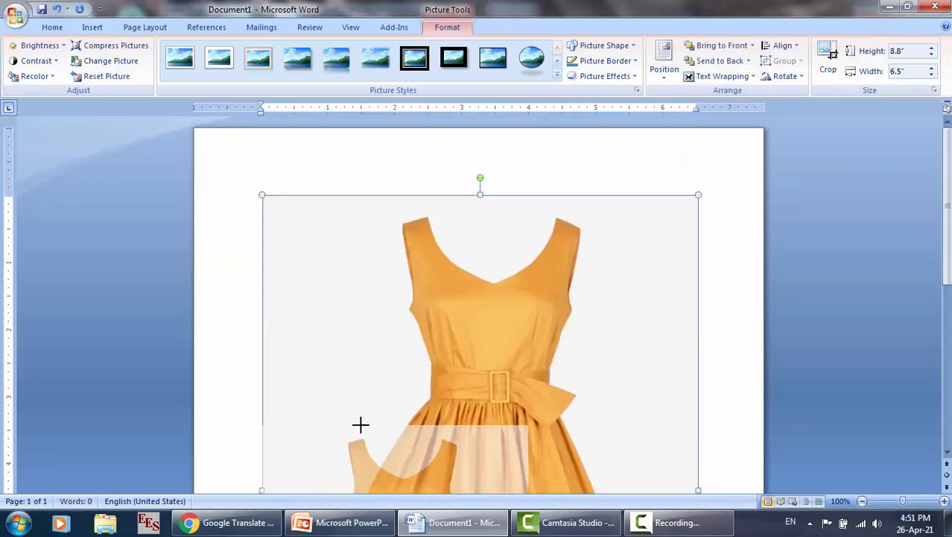
pyautogui.scroll(-2, 360, 425)
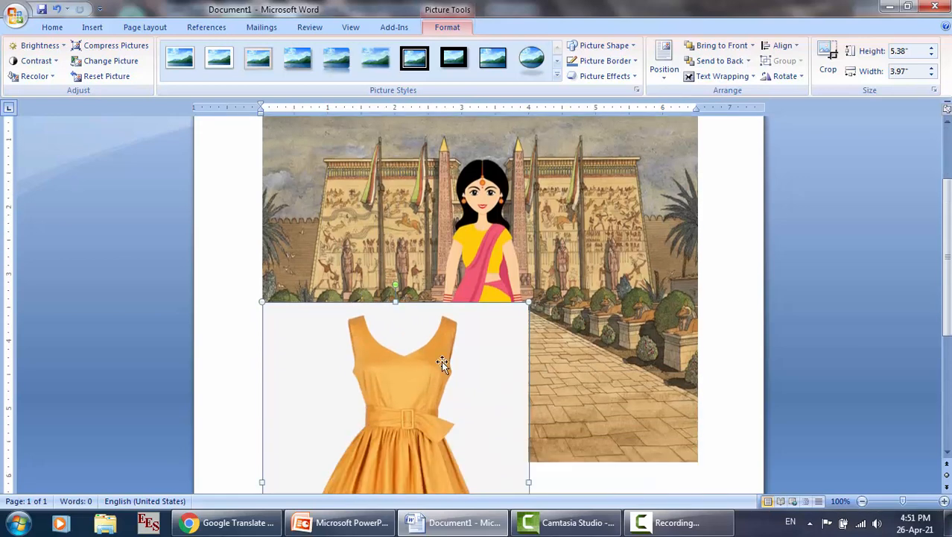
pyautogui.moveTo(444, 358); pyautogui.dragTo(458, 272)
# - Use Recolor > Set Transparent Color to clear the new dress's white background
pyautogui.click(36, 76)
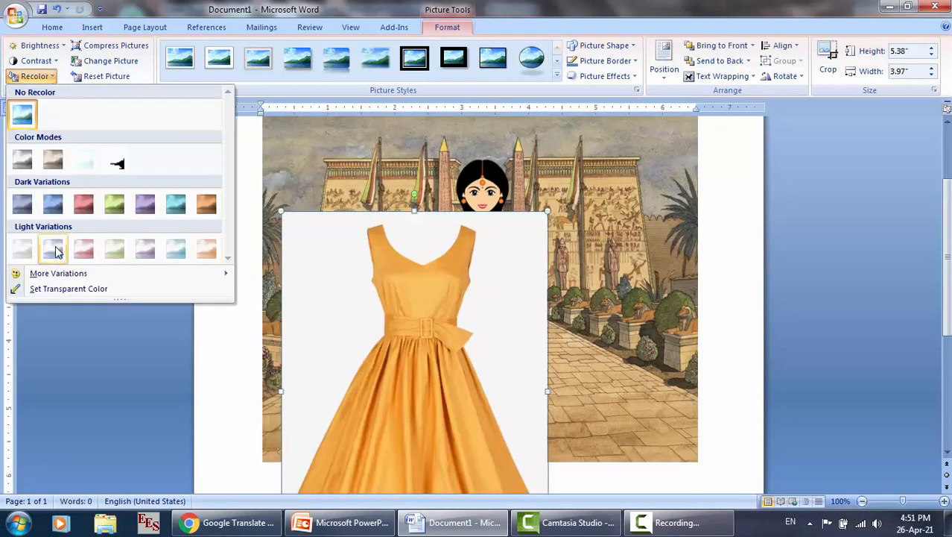
pyautogui.click(67, 288)
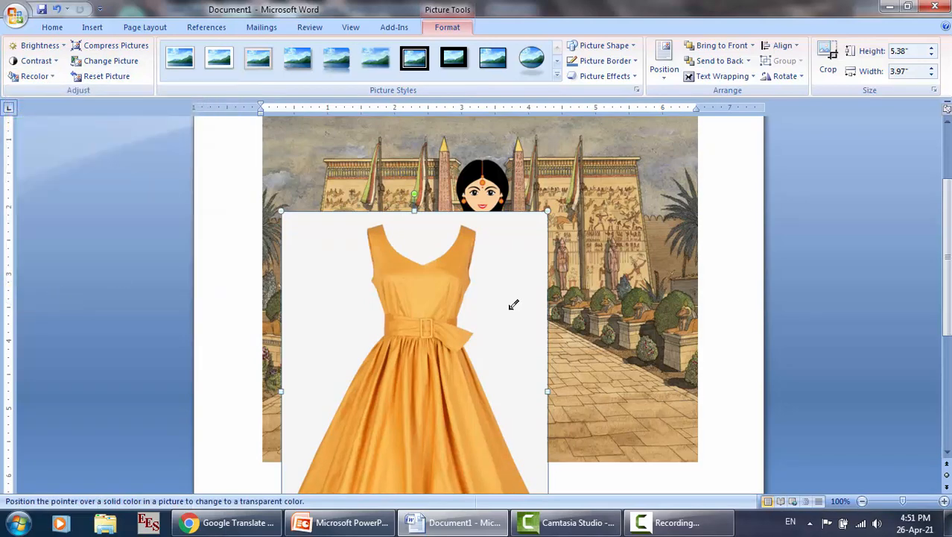
pyautogui.click(514, 305)
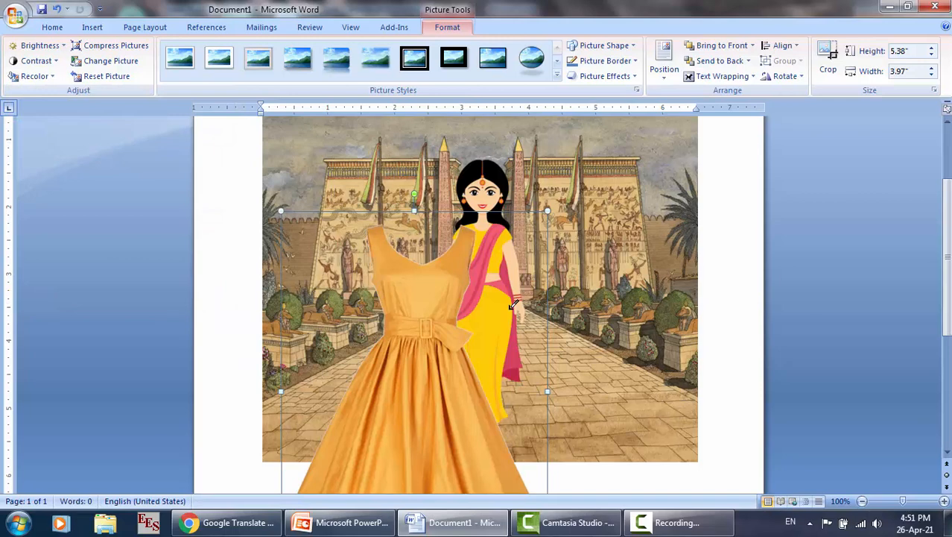
# - Move and shrink the dress onto the lady's body, undoing a misplaced attempt
pyautogui.press('Escape')
pyautogui.moveTo(451, 308); pyautogui.dragTo(520, 222)
pyautogui.hotkey('ctrl', 'z')
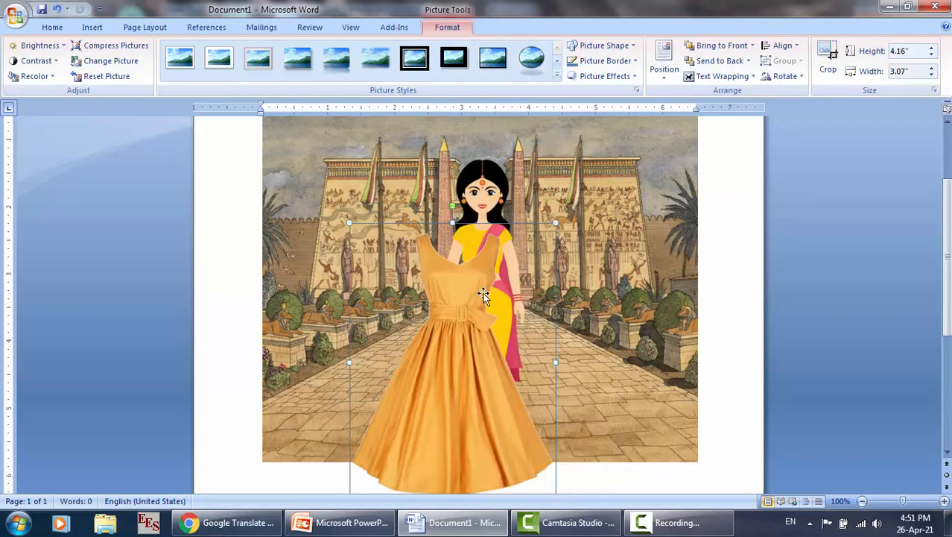
pyautogui.moveTo(459, 338); pyautogui.dragTo(480, 324)
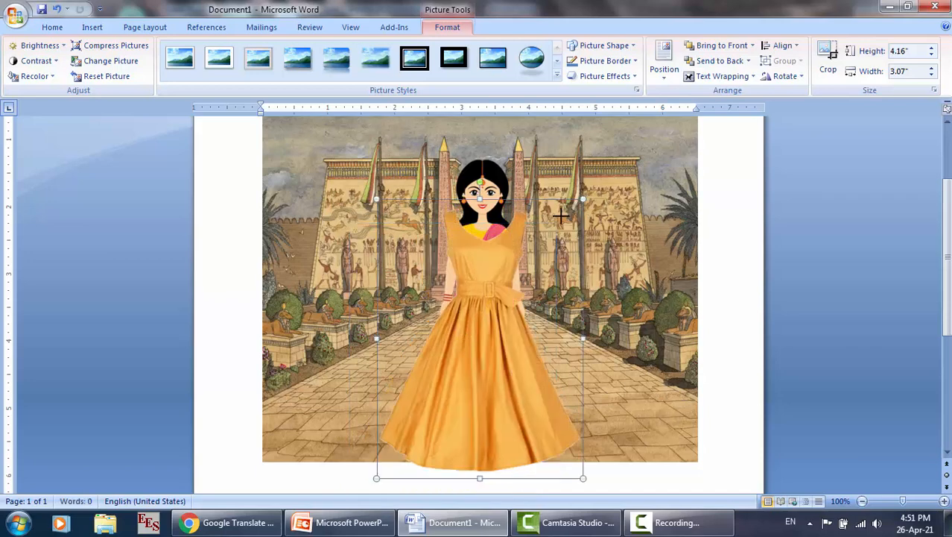
# - Undo and redo adjustments, shrink the dress slightly and nudge it up to the lady's neck
pyautogui.hotkey('ctrl', 'z')
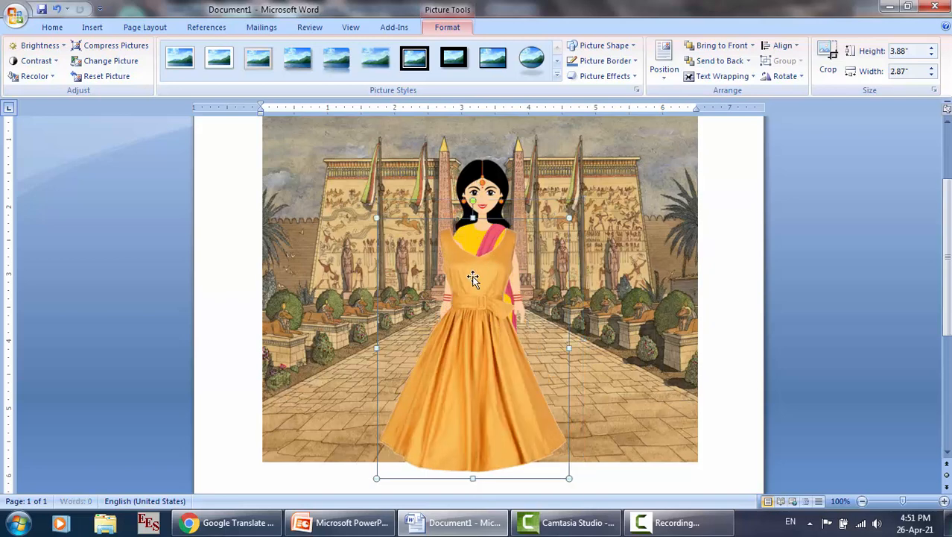
pyautogui.hotkey('ctrl', 'z')
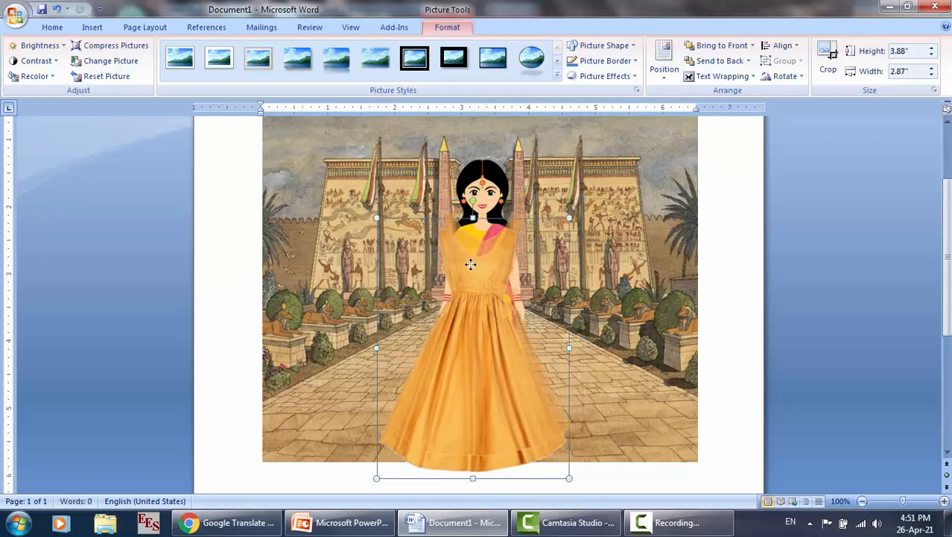
pyautogui.hotkey('ctrl', 'z')
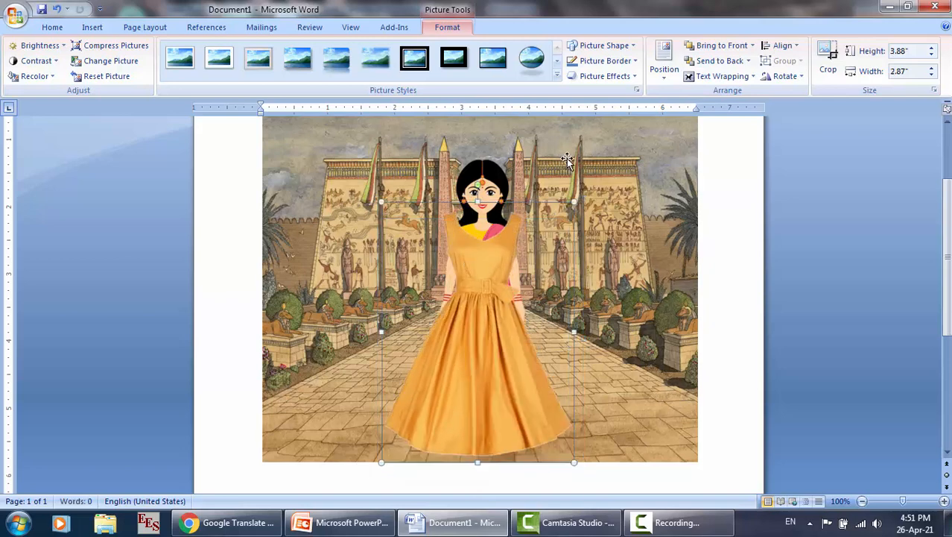
pyautogui.hotkey('ctrl', 'z')
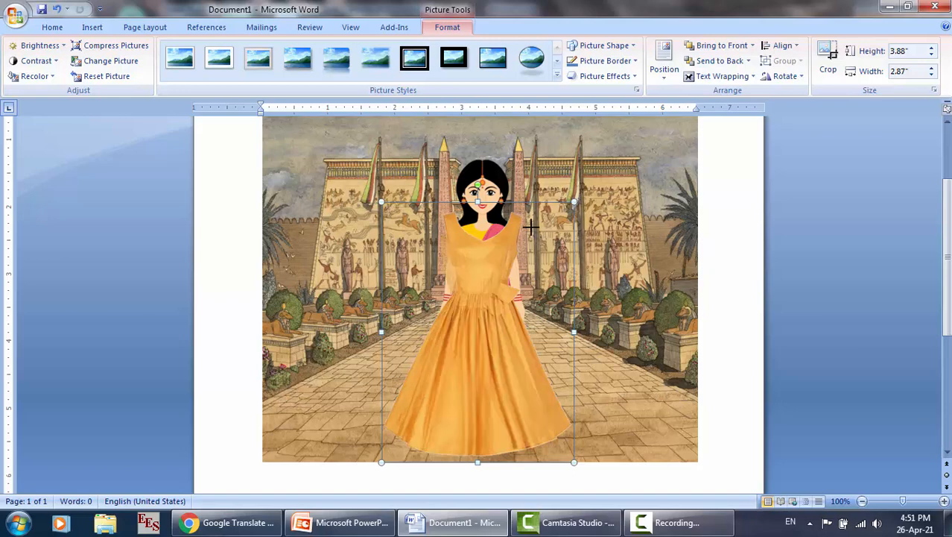
pyautogui.hotkey('ctrl', 'z')
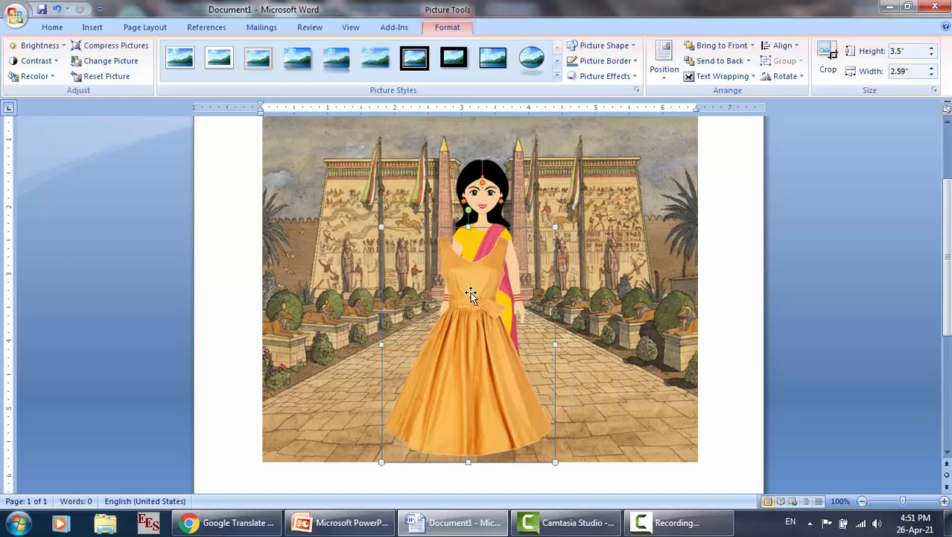
pyautogui.hotkey('ctrl', 'z')
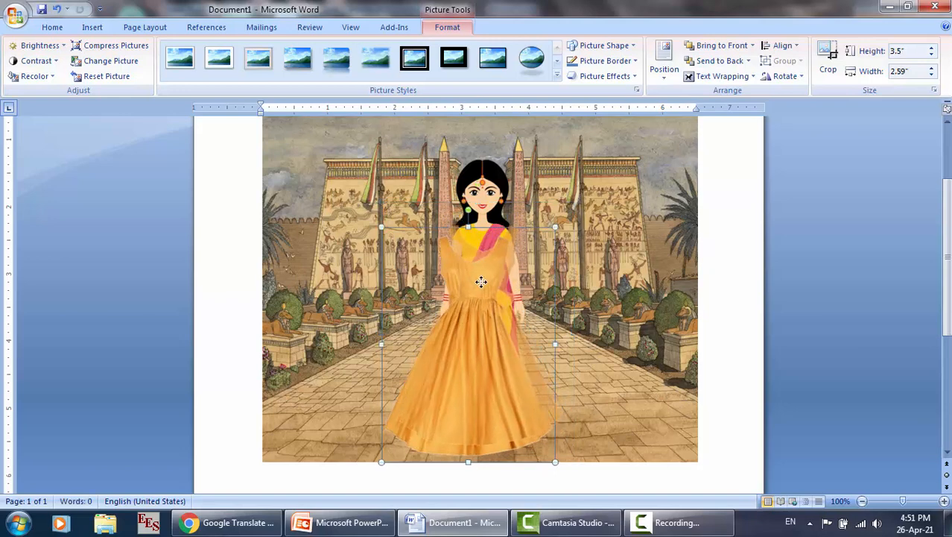
pyautogui.hotkey('ctrl', 'z')
pyautogui.hotkey('ctrl', 'z')
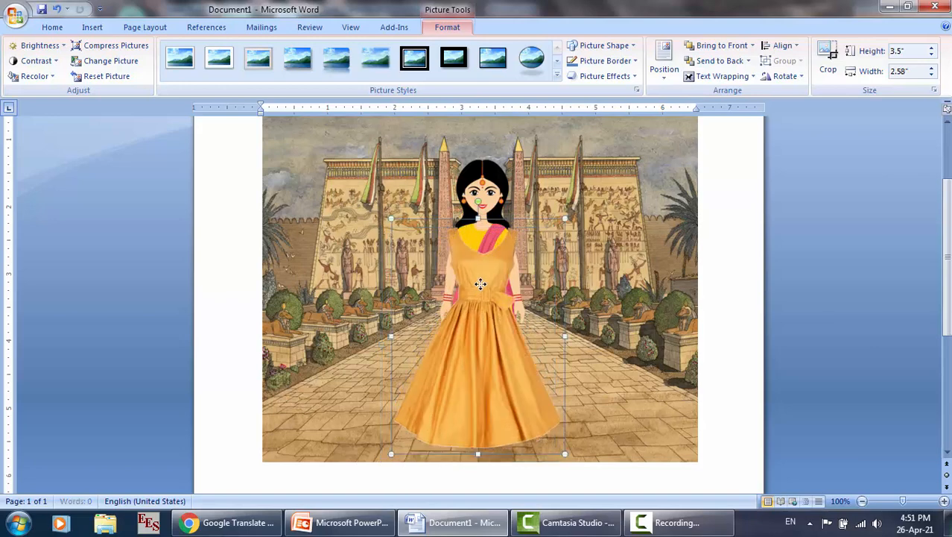
pyautogui.hotkey('ctrl', 'z')
pyautogui.hotkey('ctrl', 'z')
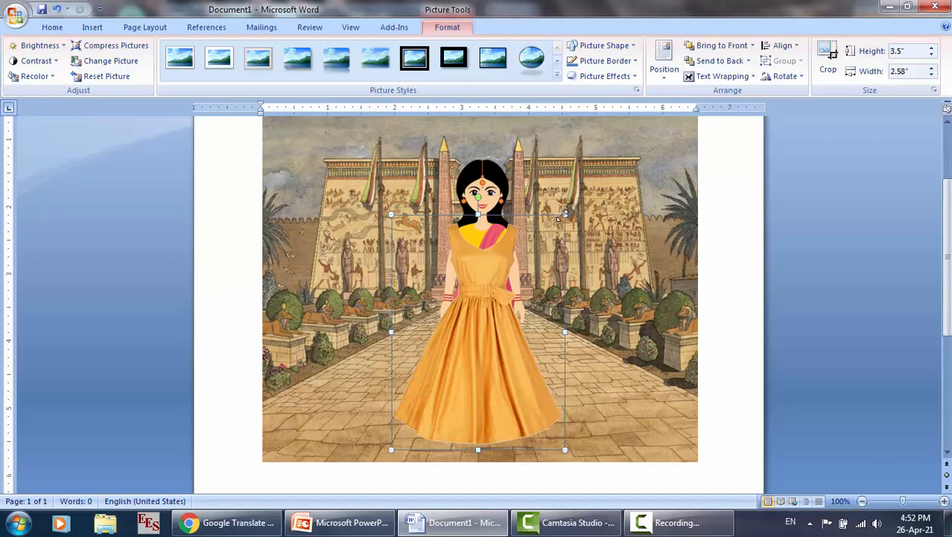
pyautogui.hotkey('ctrl', 'y')
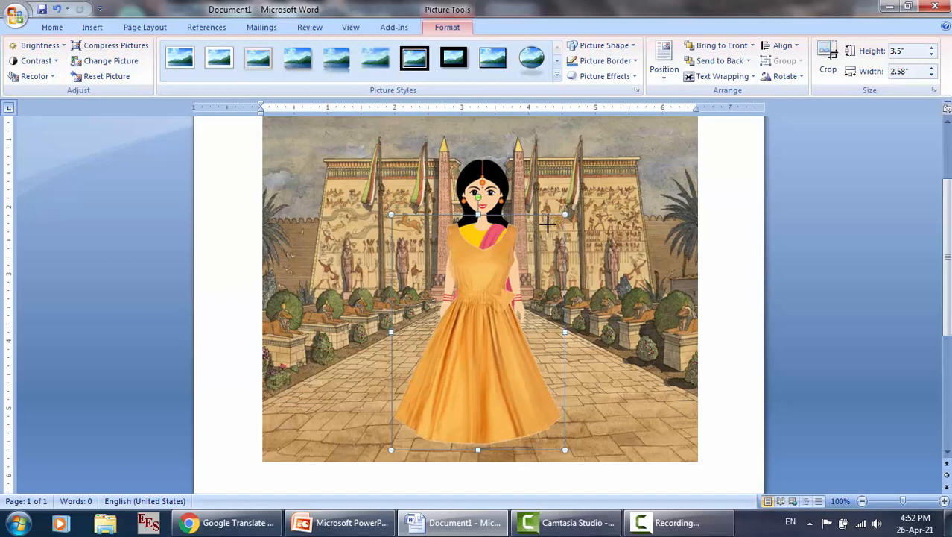
pyautogui.moveTo(565, 216); pyautogui.dragTo(558, 224)
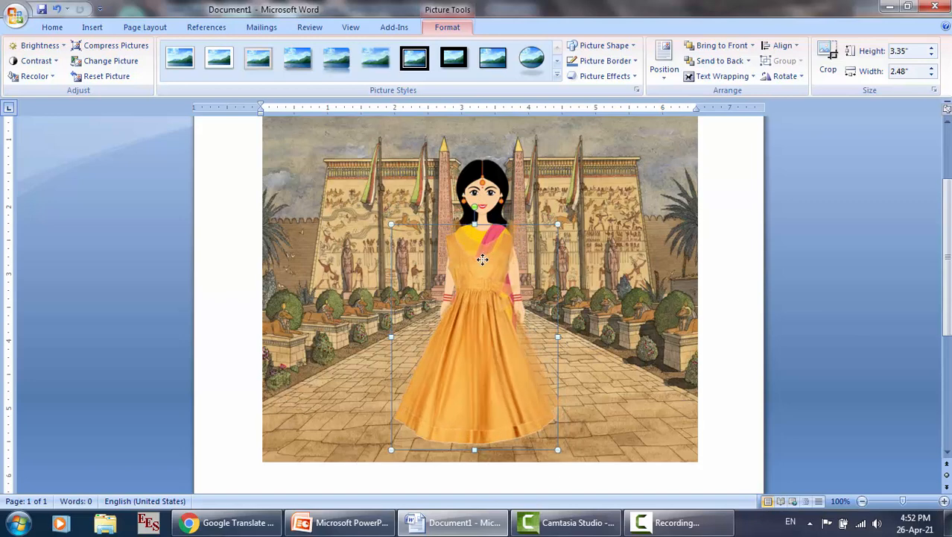
pyautogui.press('Up')
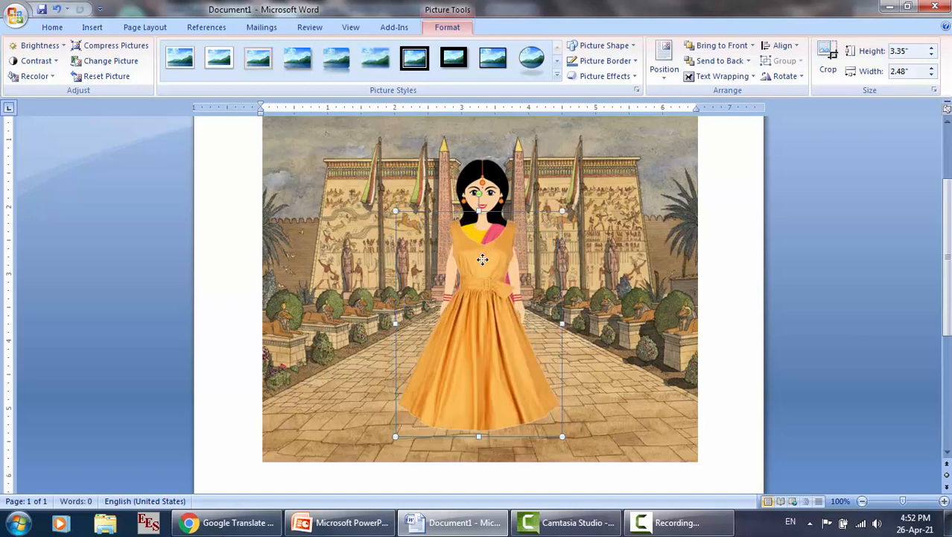
pyautogui.click(735, 322)
pyautogui.scroll(1, 736, 323)
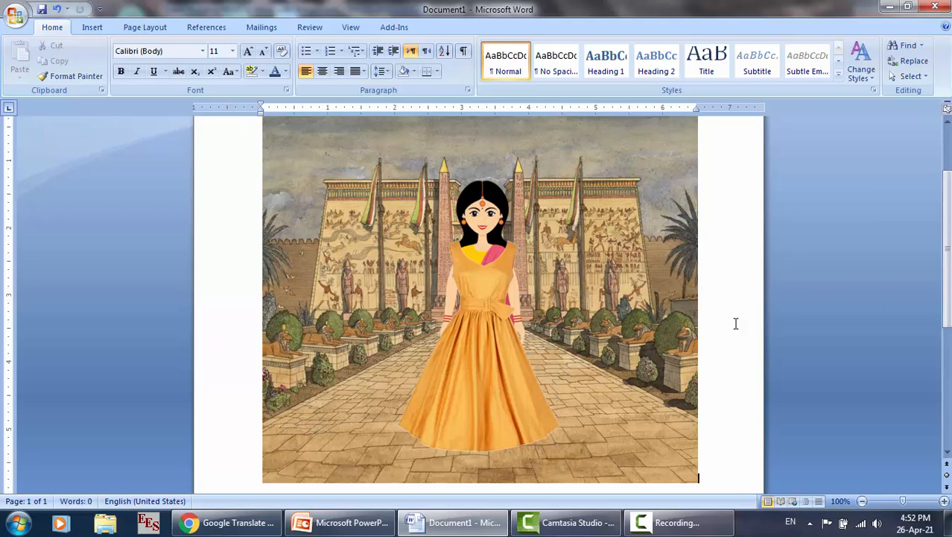
pyautogui.click(488, 288)
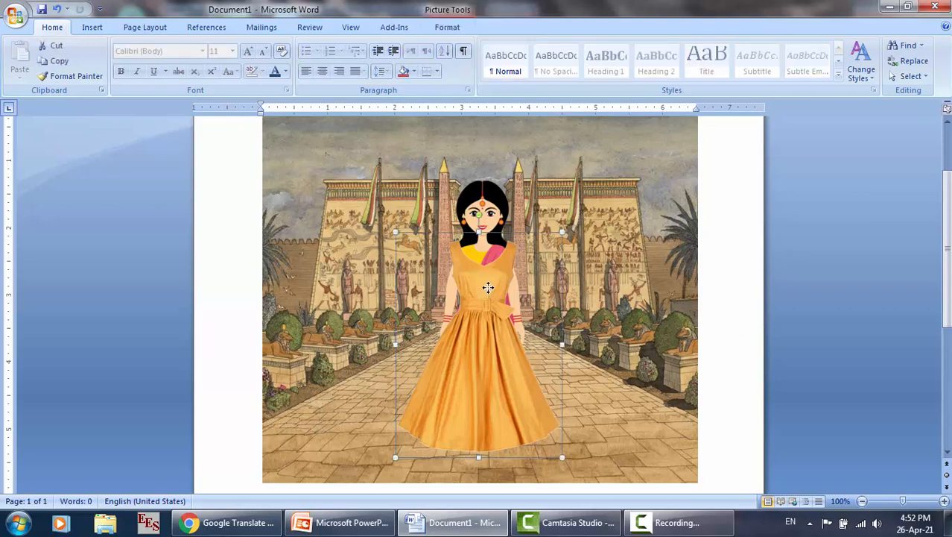
pyautogui.press('Delete')
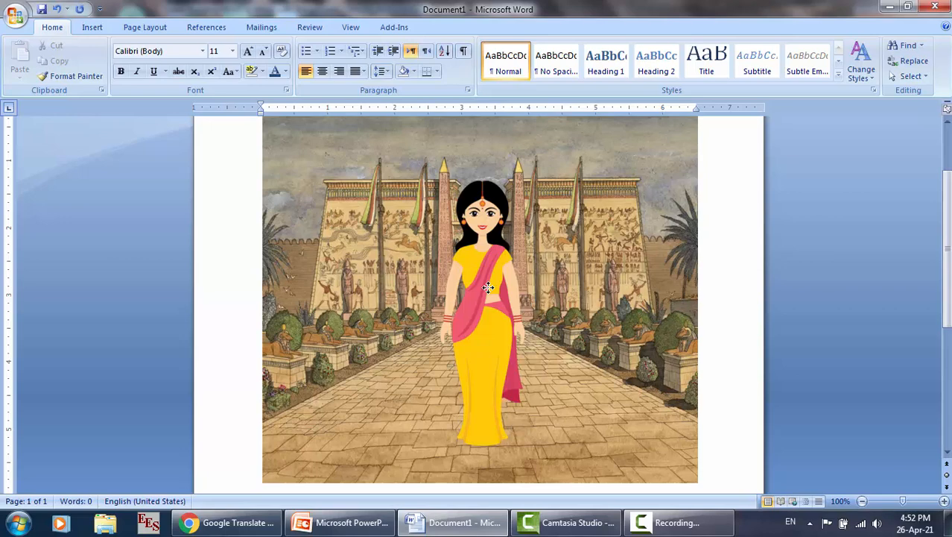
pyautogui.hotkey('ctrl', 'z')
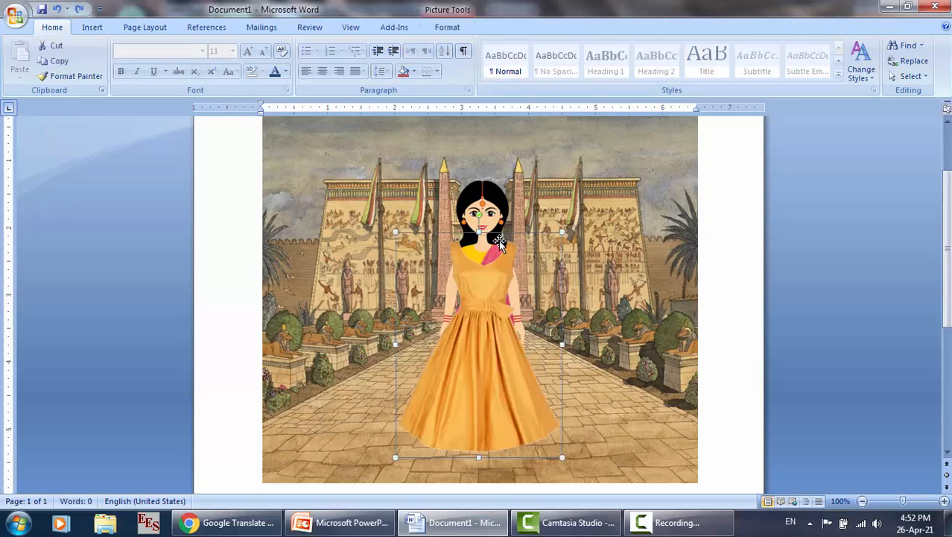
pyautogui.click(735, 231)
pyautogui.scroll(-1, 736, 233)
pyautogui.scroll(1, 736, 233)
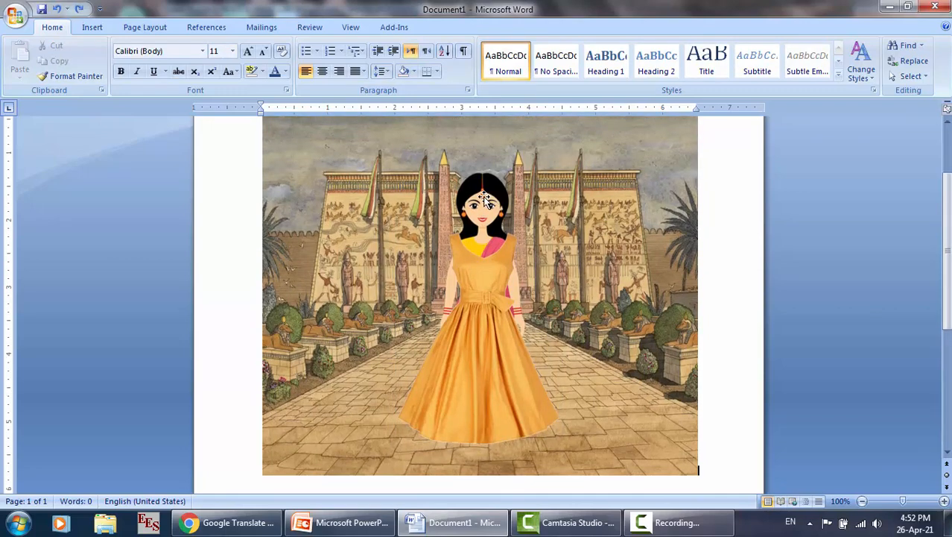
pyautogui.click(495, 308)
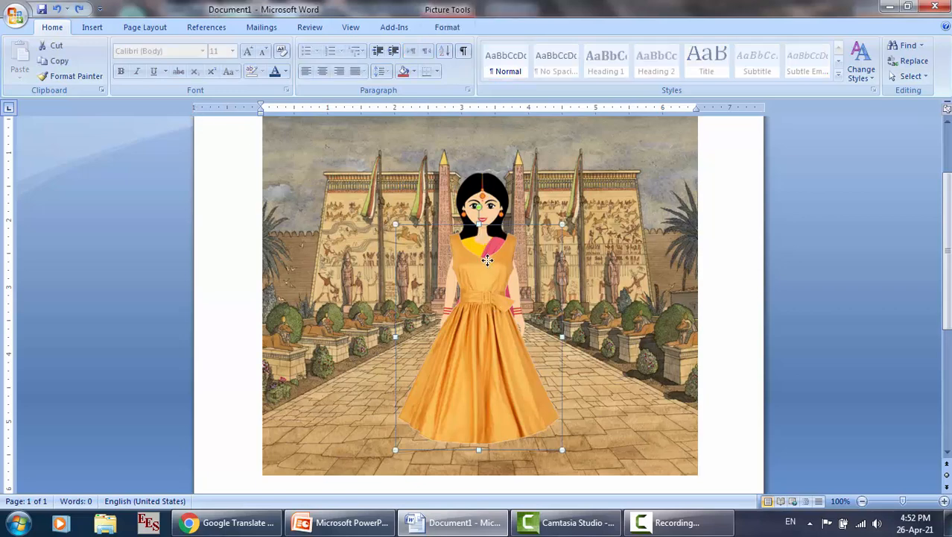
pyautogui.click(447, 27)
pyautogui.click(35, 76)
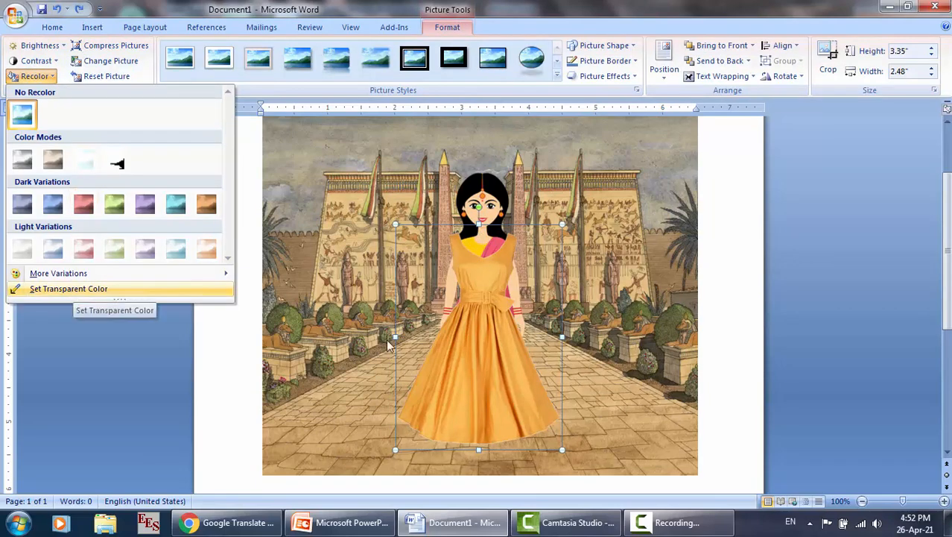
pyautogui.click(717, 429)
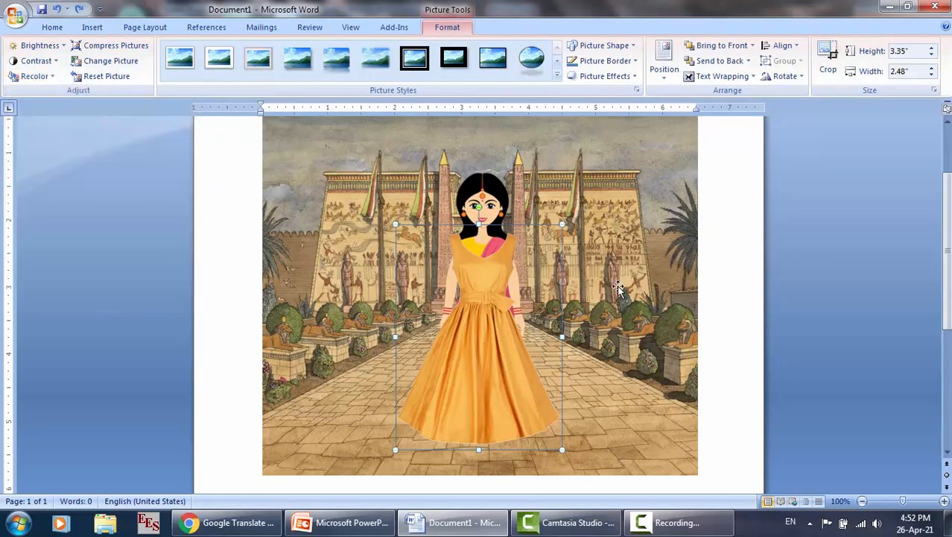
pyautogui.click(715, 292)
pyautogui.scroll(1, 715, 292)
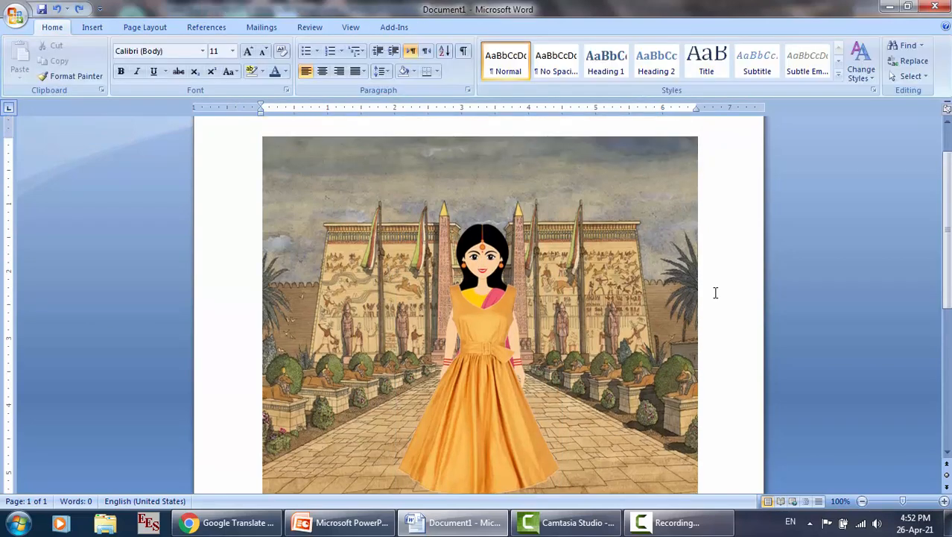